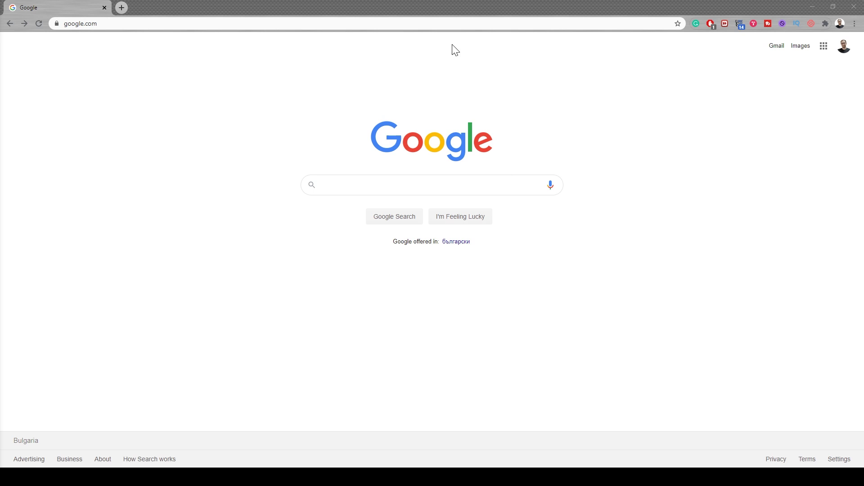
Step: Go to autodesk.com/education and open the Get Products software catalogue
{"action": "left_click", "coordinate": [452, 23]}
{"action": "type", "text": "autodesk"}
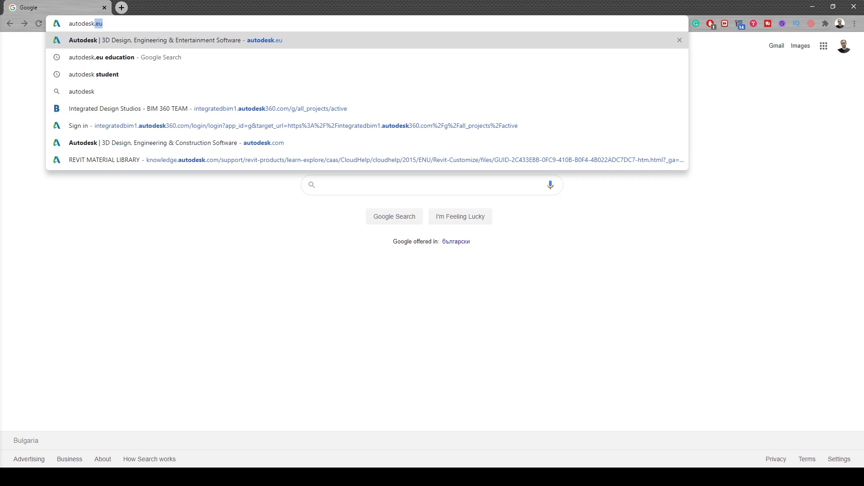
{"action": "type", "text": ".com/education/home"}
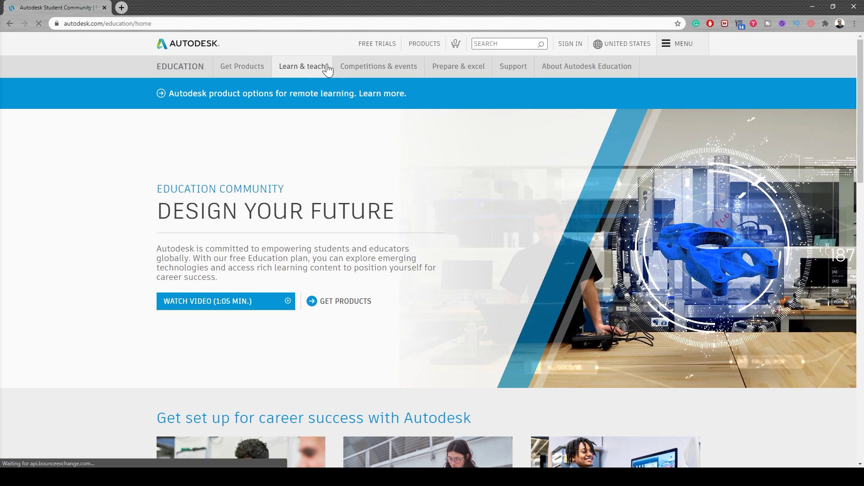
{"action": "left_click", "coordinate": [227, 64]}
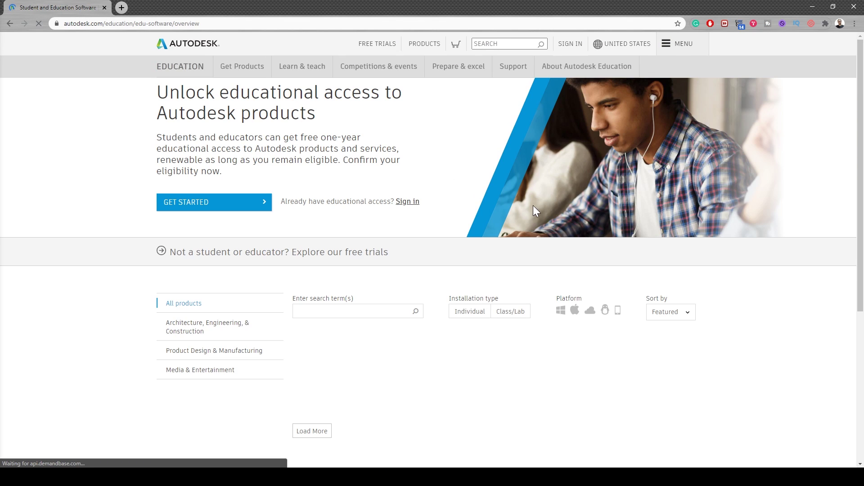
{"action": "scroll", "coordinate": [466, 270], "scroll_direction": "down", "scroll_amount": 5}
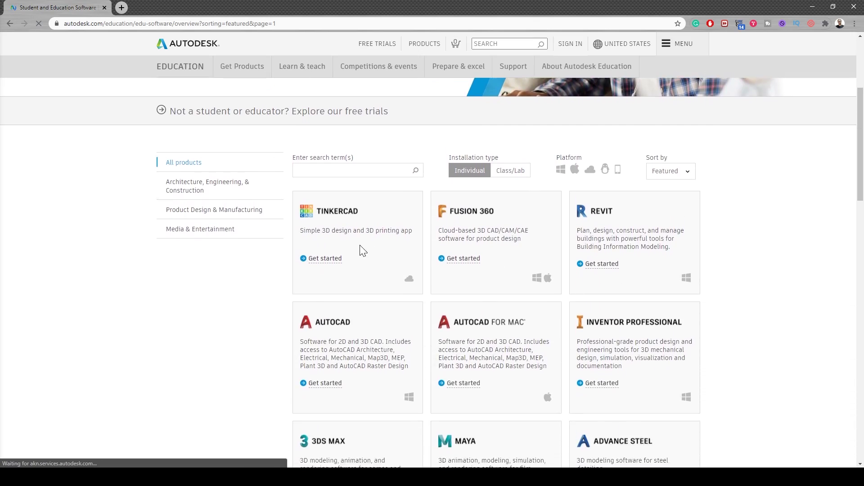
{"action": "scroll", "coordinate": [473, 264], "scroll_direction": "down", "scroll_amount": 3}
{"action": "scroll", "coordinate": [473, 263], "scroll_direction": "down", "scroll_amount": 2}
{"action": "scroll", "coordinate": [473, 263], "scroll_direction": "down", "scroll_amount": 2}
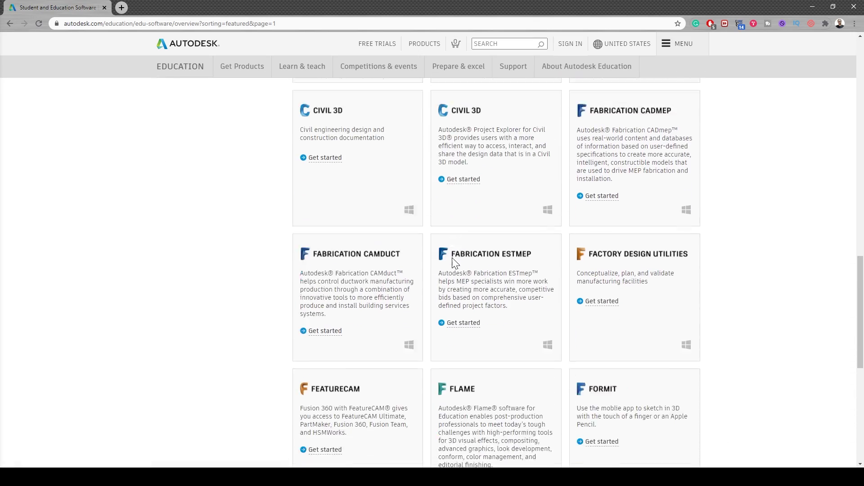
{"action": "scroll", "coordinate": [453, 264], "scroll_direction": "down", "scroll_amount": 5}
{"action": "scroll", "coordinate": [453, 263], "scroll_direction": "down", "scroll_amount": 3}
{"action": "scroll", "coordinate": [466, 267], "scroll_direction": "down", "scroll_amount": 5}
{"action": "scroll", "coordinate": [484, 274], "scroll_direction": "down", "scroll_amount": 2}
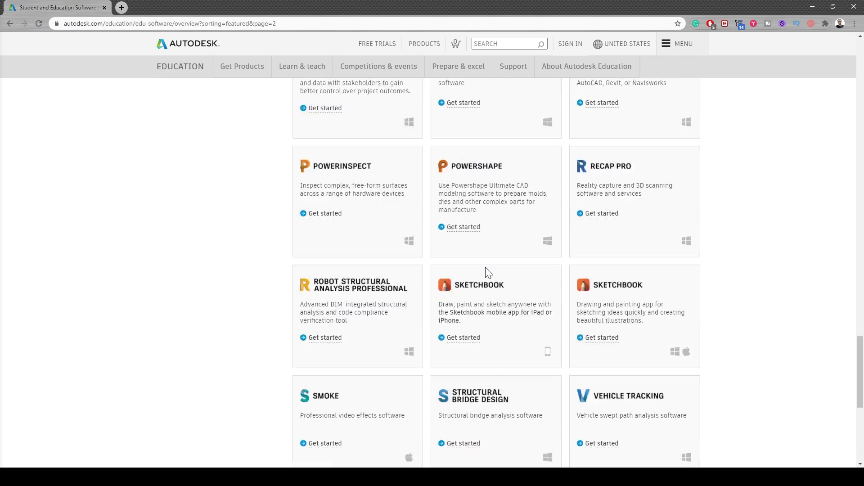
{"action": "scroll", "coordinate": [535, 257], "scroll_direction": "down", "scroll_amount": 4}
{"action": "scroll", "coordinate": [535, 257], "scroll_direction": "up", "scroll_amount": 3}
{"action": "scroll", "coordinate": [538, 256], "scroll_direction": "up", "scroll_amount": 15}
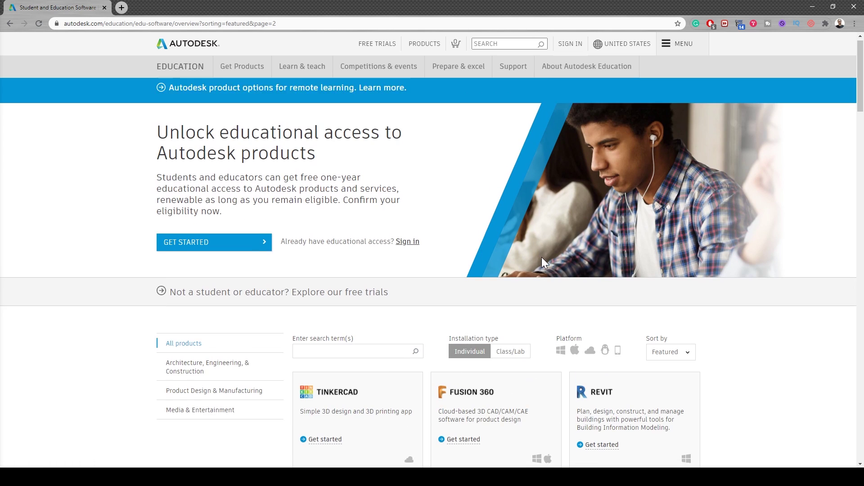
{"action": "scroll", "coordinate": [542, 257], "scroll_direction": "down", "scroll_amount": 2}
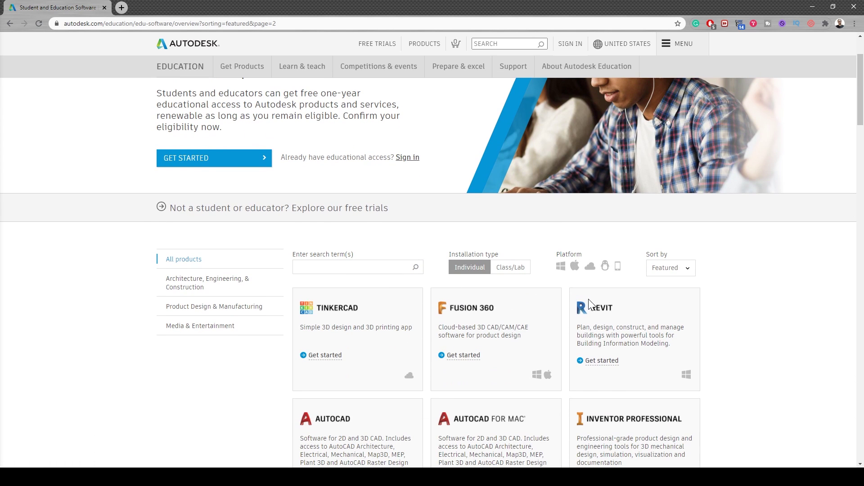
Step: Sign in to the Autodesk account from Revit's Get started, using the saved password
{"action": "left_click", "coordinate": [601, 362]}
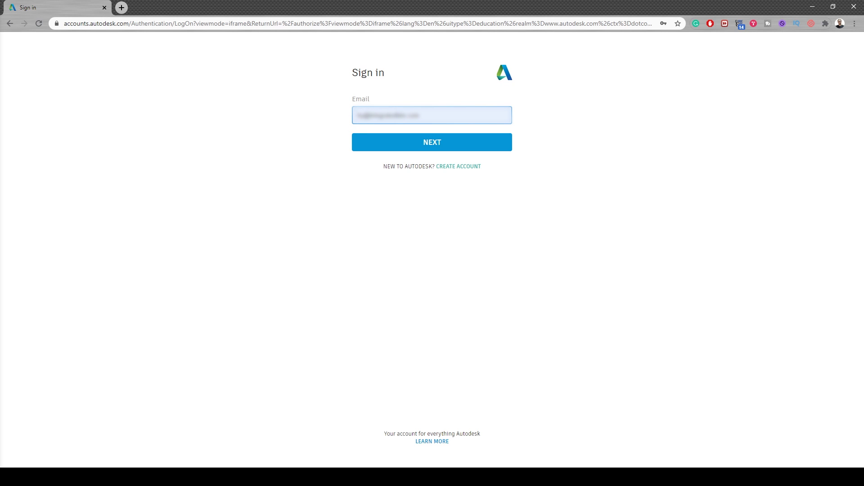
{"action": "left_click", "coordinate": [355, 116]}
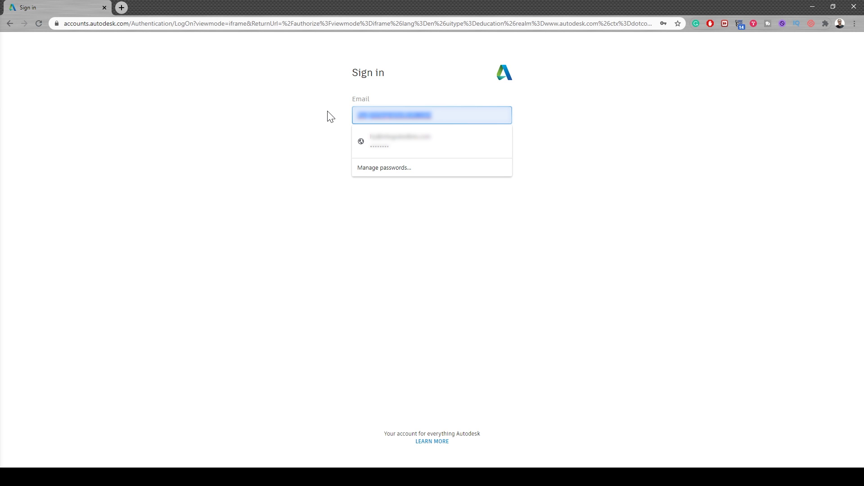
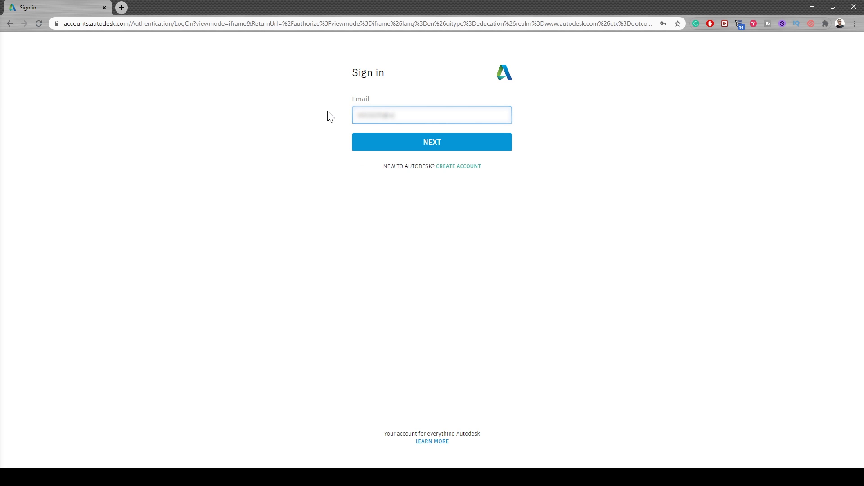
{"action": "key", "text": "Return"}
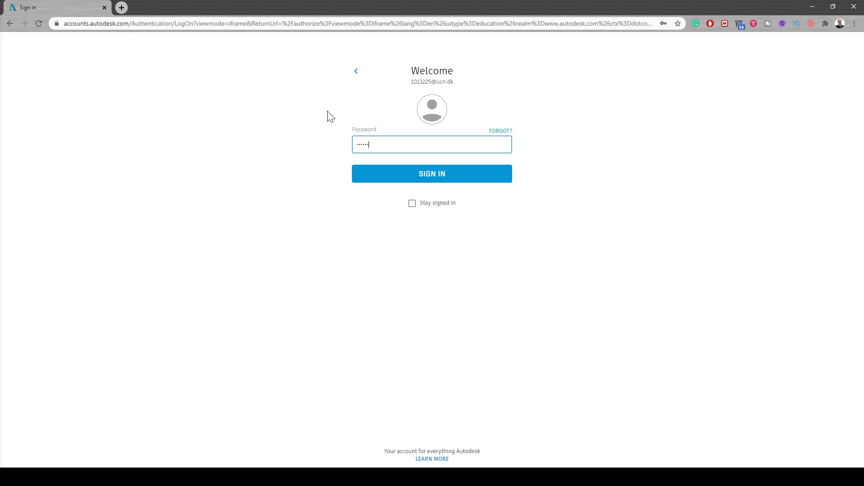
{"action": "key", "text": "Return"}
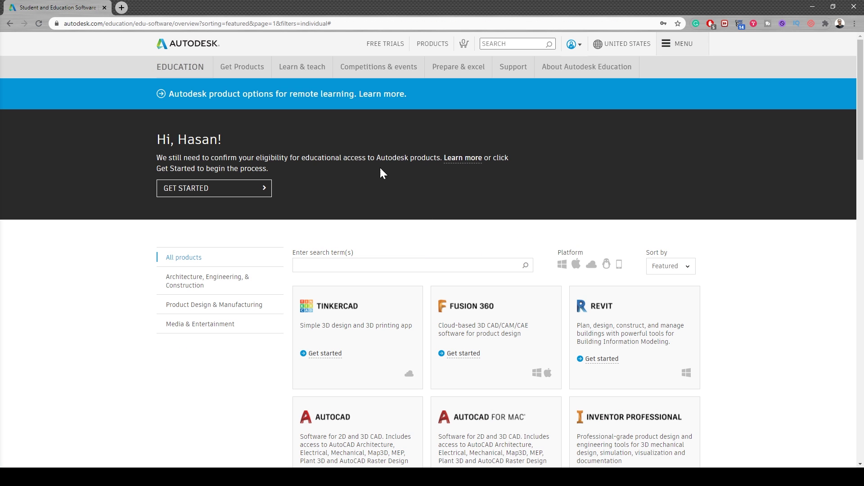
{"action": "left_click", "coordinate": [572, 44]}
{"action": "left_click", "coordinate": [258, 189]}
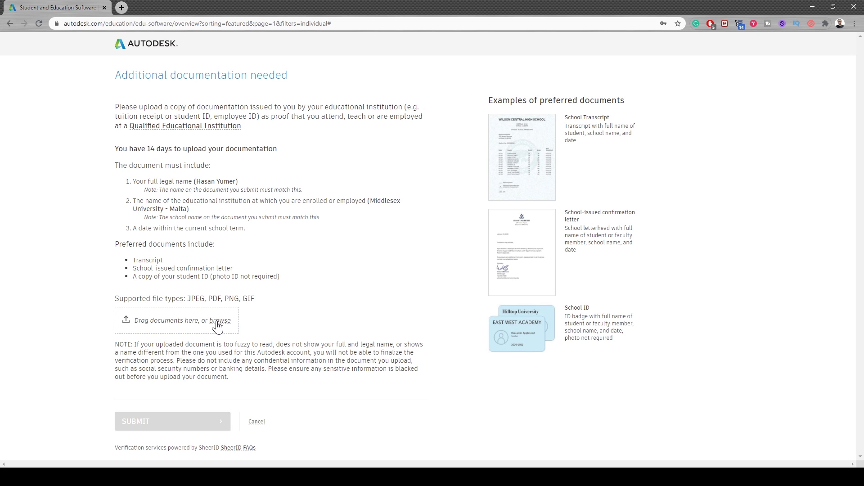
{"action": "left_click_drag", "start_coordinate": [144, 150], "coordinate": [190, 153]}
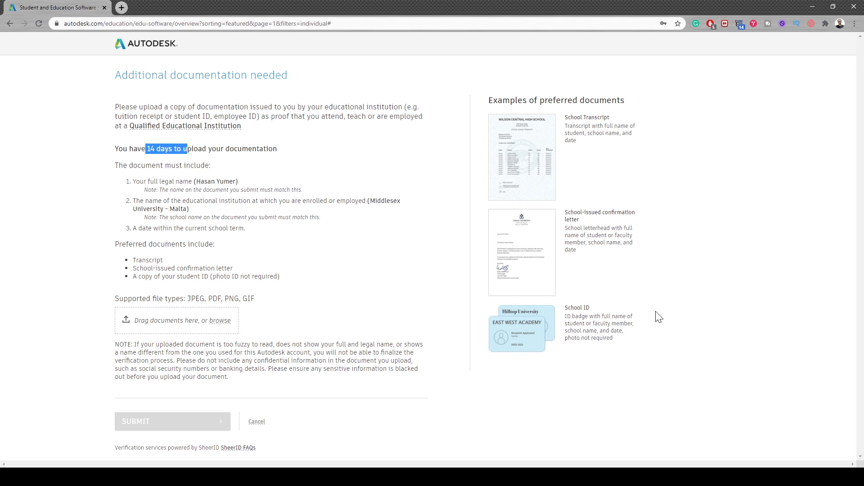
{"action": "left_click", "coordinate": [257, 422]}
{"action": "left_click", "coordinate": [476, 91]}
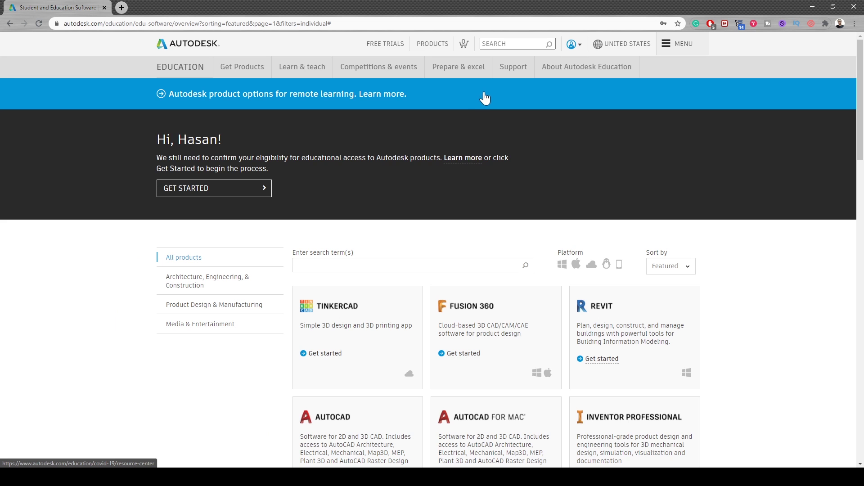
{"action": "mouse_move", "coordinate": [574, 45]}
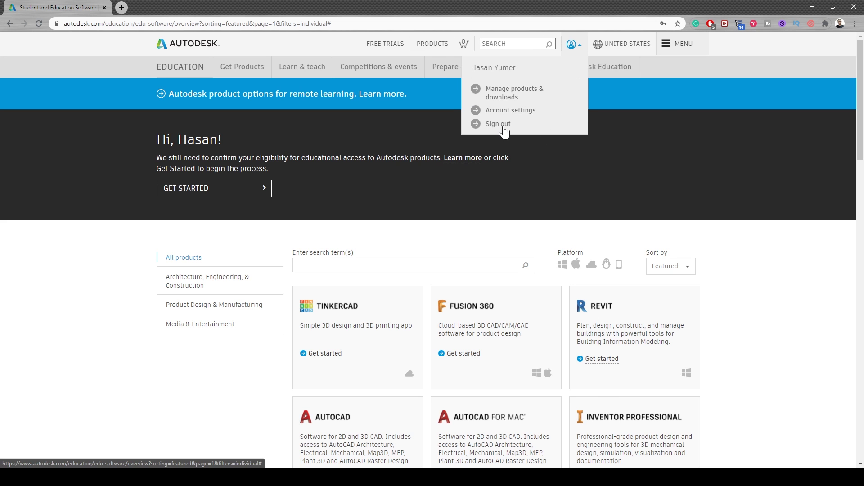
{"action": "left_click", "coordinate": [496, 122]}
{"action": "left_click", "coordinate": [491, 105]}
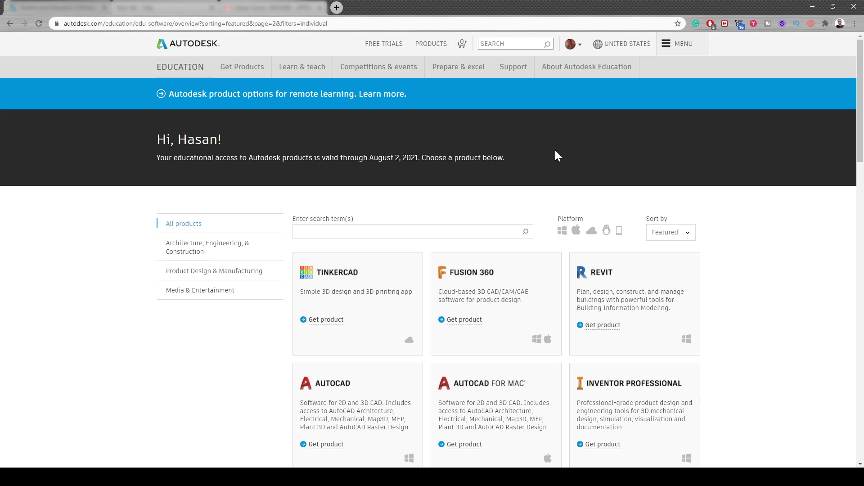
{"action": "scroll", "coordinate": [534, 189], "scroll_direction": "down", "scroll_amount": 2}
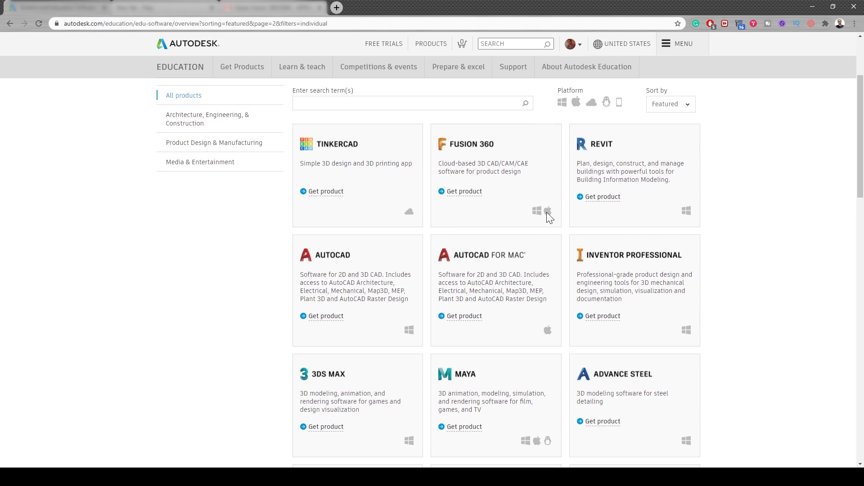
{"action": "scroll", "coordinate": [541, 284], "scroll_direction": "down", "scroll_amount": 1}
{"action": "scroll", "coordinate": [616, 308], "scroll_direction": "down", "scroll_amount": 1}
{"action": "scroll", "coordinate": [608, 304], "scroll_direction": "up", "scroll_amount": 5}
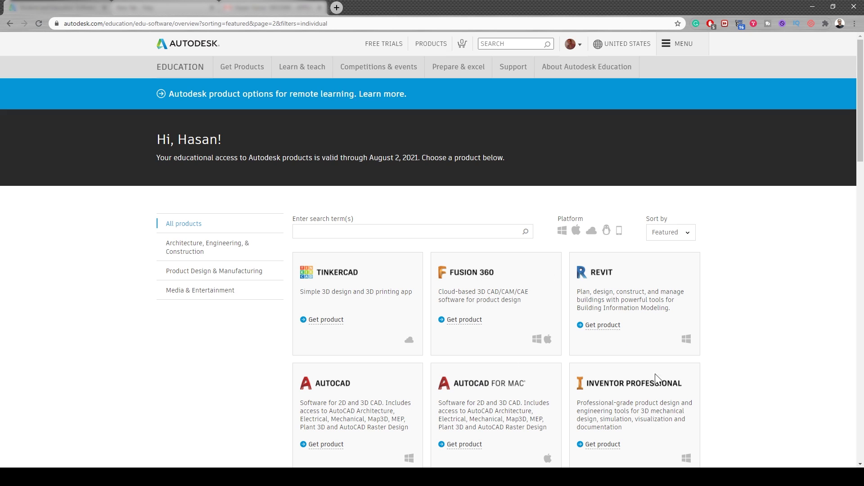
{"action": "scroll", "coordinate": [633, 319], "scroll_direction": "down", "scroll_amount": 2}
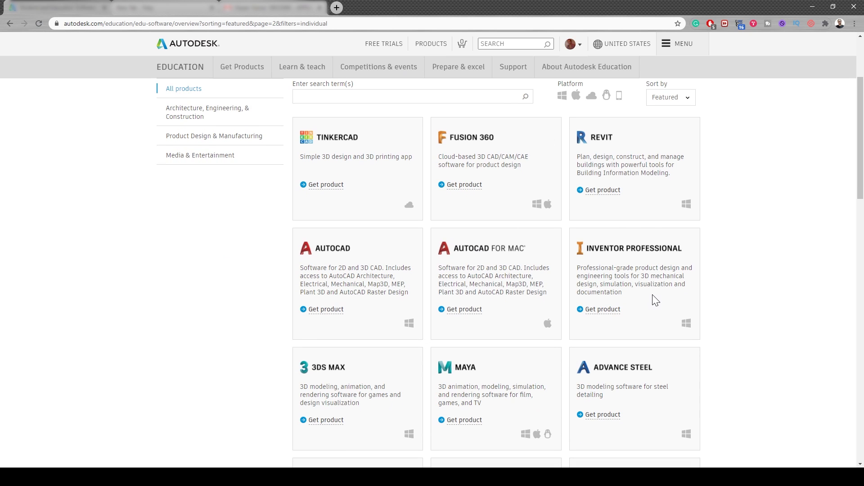
{"action": "scroll", "coordinate": [633, 252], "scroll_direction": "up", "scroll_amount": 2}
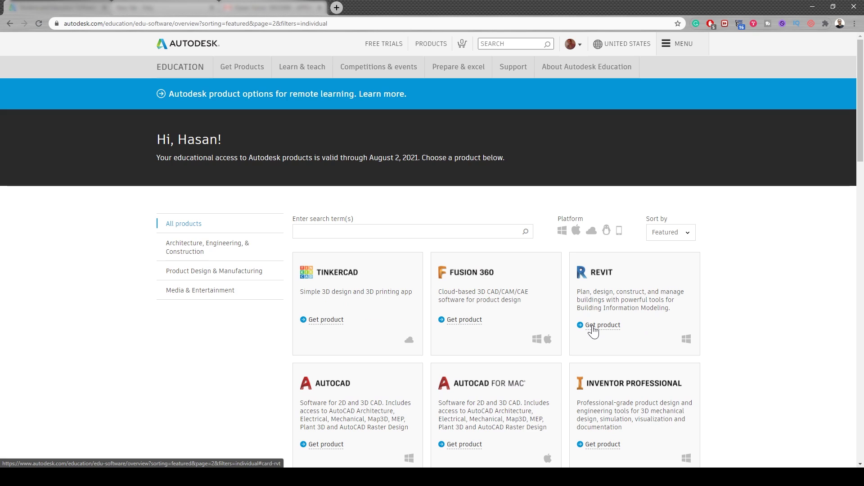
Step: Show Revit's install options and keep Windows, version 2021 and English
{"action": "left_click", "coordinate": [596, 332]}
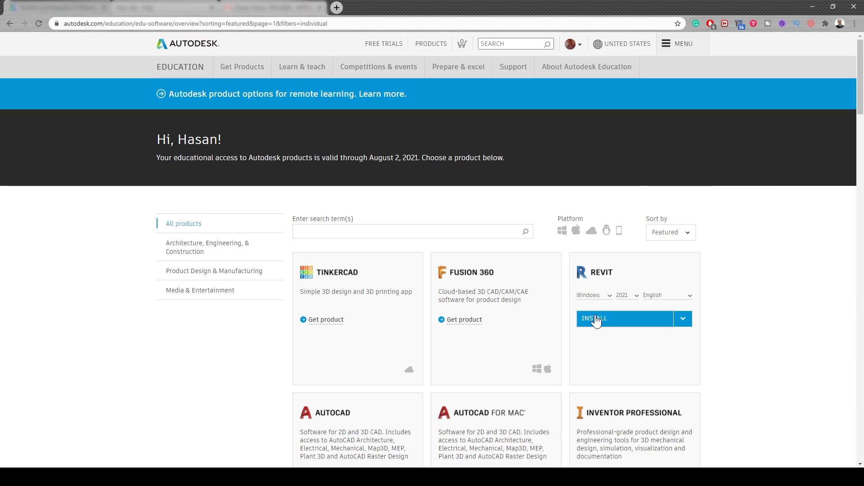
{"action": "left_click", "coordinate": [682, 322]}
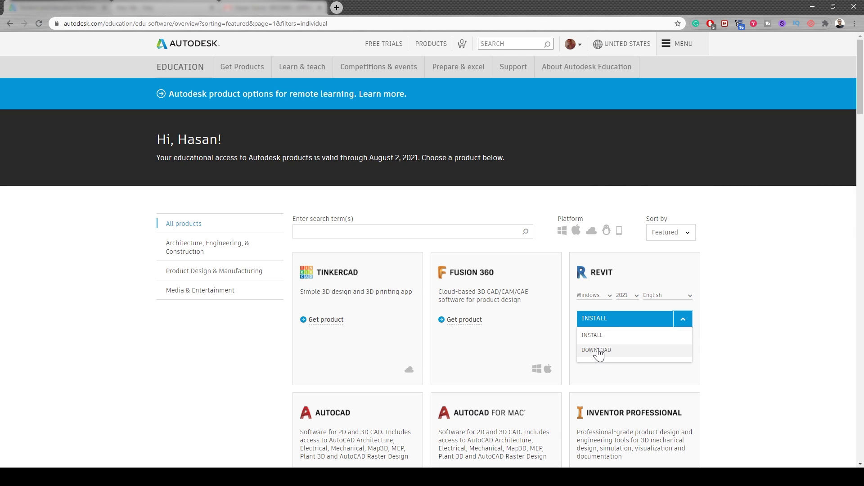
{"action": "left_click", "coordinate": [629, 300]}
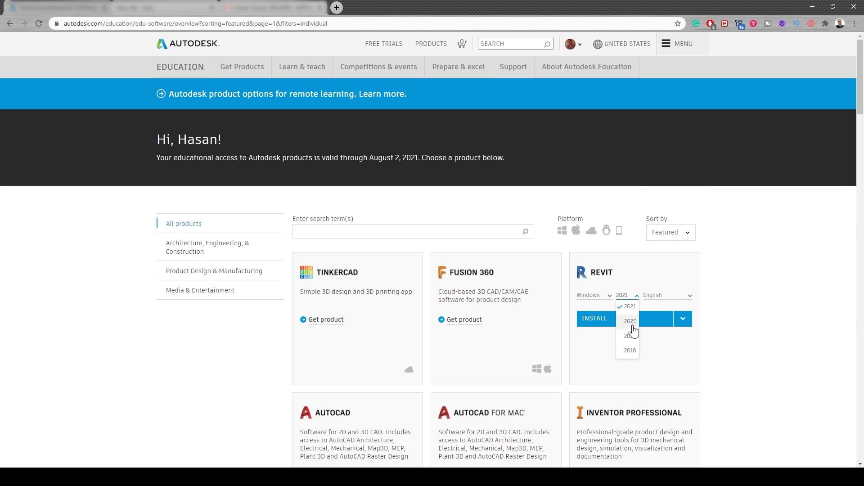
{"action": "left_click", "coordinate": [664, 346]}
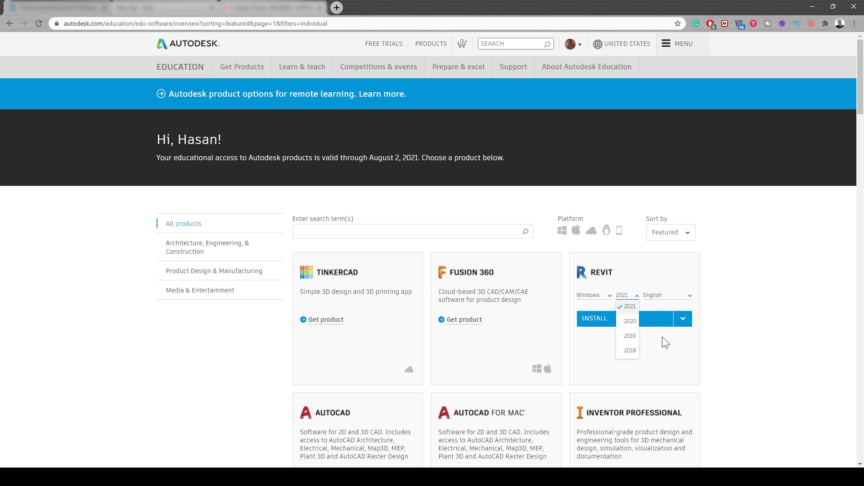
{"action": "left_click", "coordinate": [664, 341]}
Step: Accept the terms, download the Revit 2021 installer and launch its setup
{"action": "left_click", "coordinate": [597, 321]}
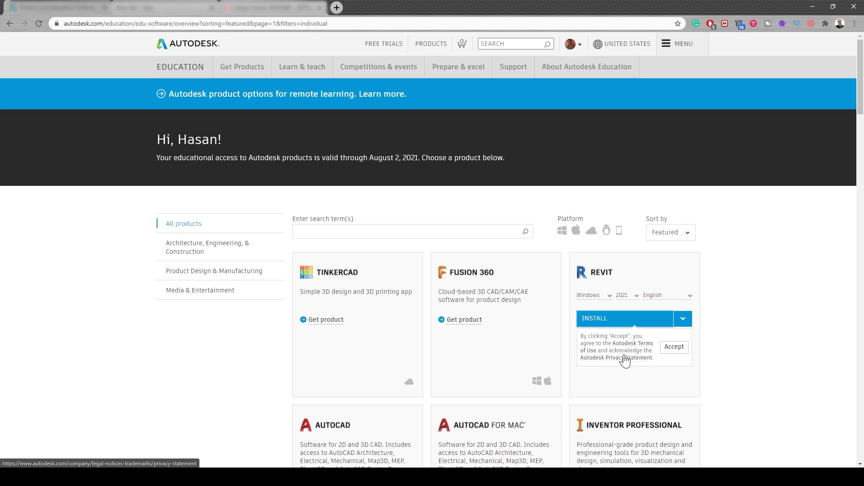
{"action": "left_click", "coordinate": [674, 347]}
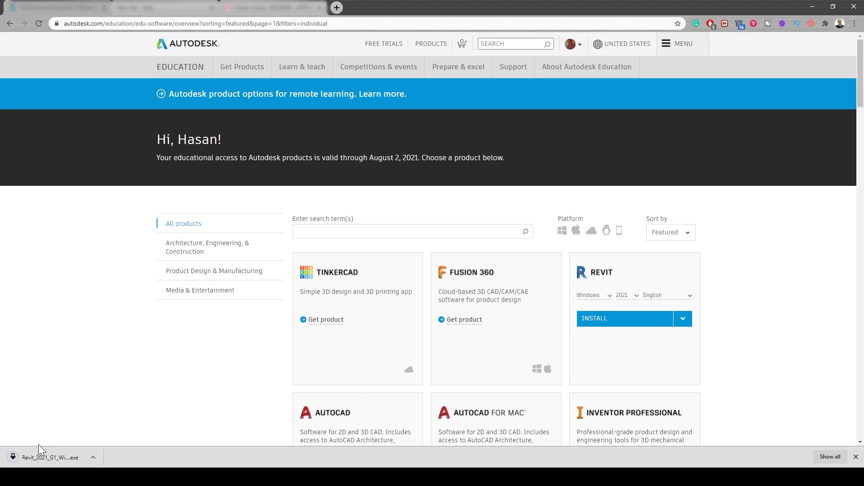
{"action": "left_click", "coordinate": [27, 456]}
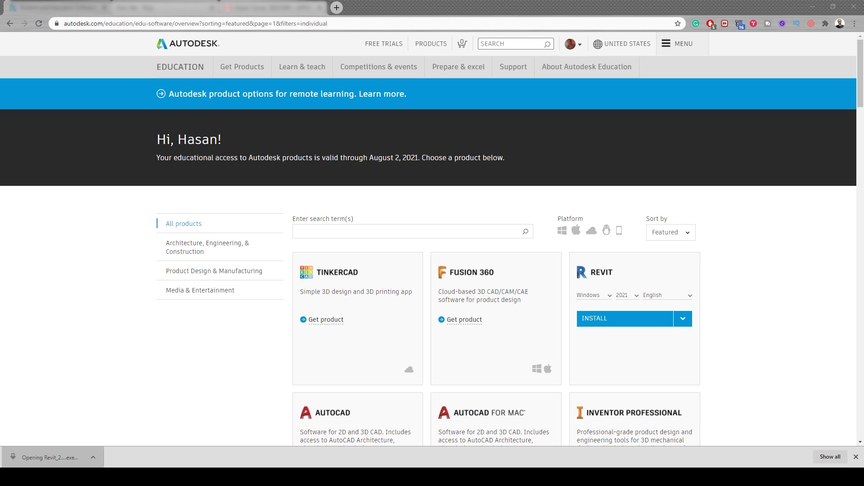
{"action": "left_click_drag", "start_coordinate": [414, 171], "coordinate": [439, 157]}
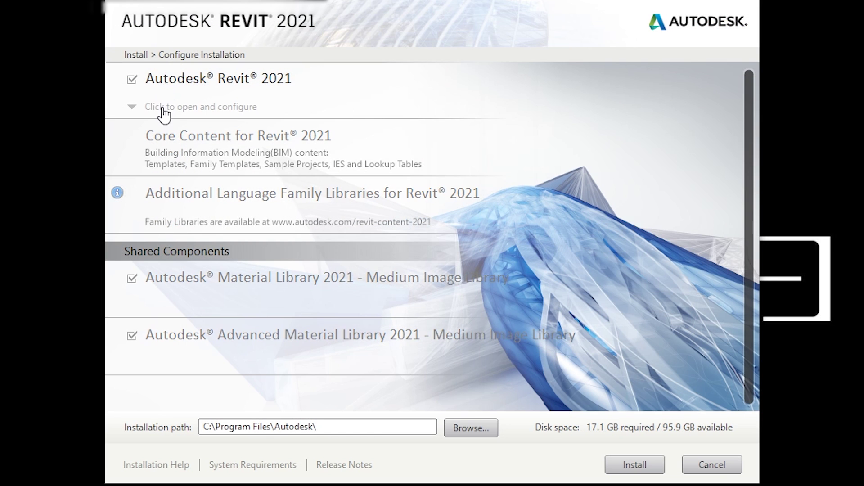
Step: Review the Revit 2021 components, toggle both Material Library options, and install
{"action": "left_click", "coordinate": [163, 108]}
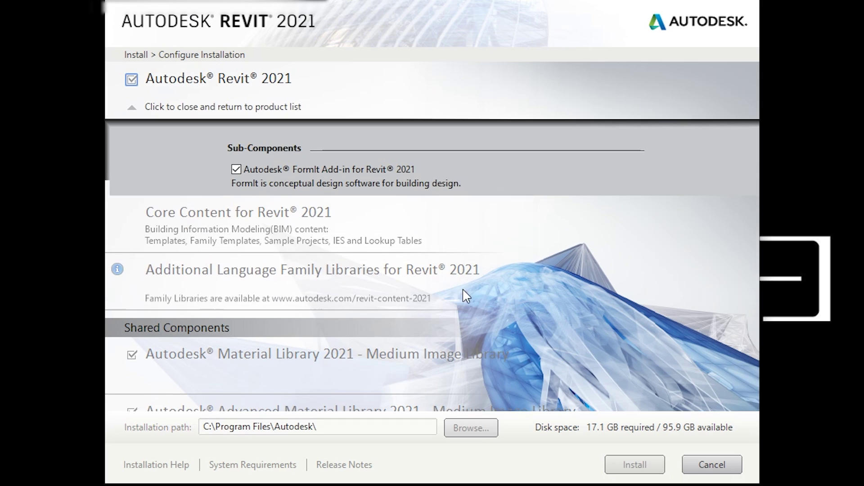
{"action": "left_click", "coordinate": [171, 105]}
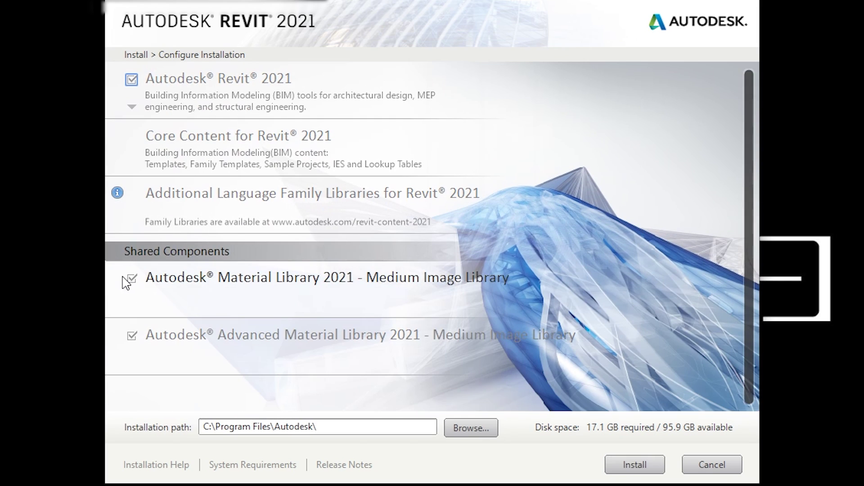
{"action": "left_click", "coordinate": [129, 281]}
{"action": "left_click", "coordinate": [133, 337]}
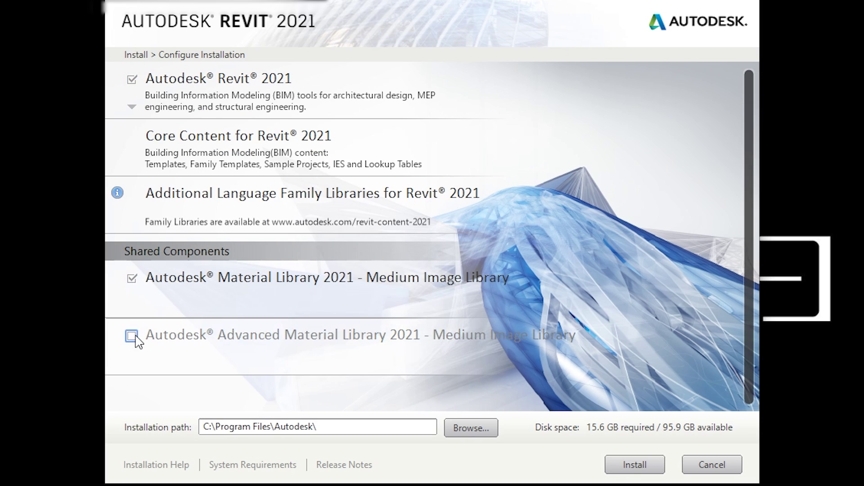
{"action": "left_click", "coordinate": [635, 465]}
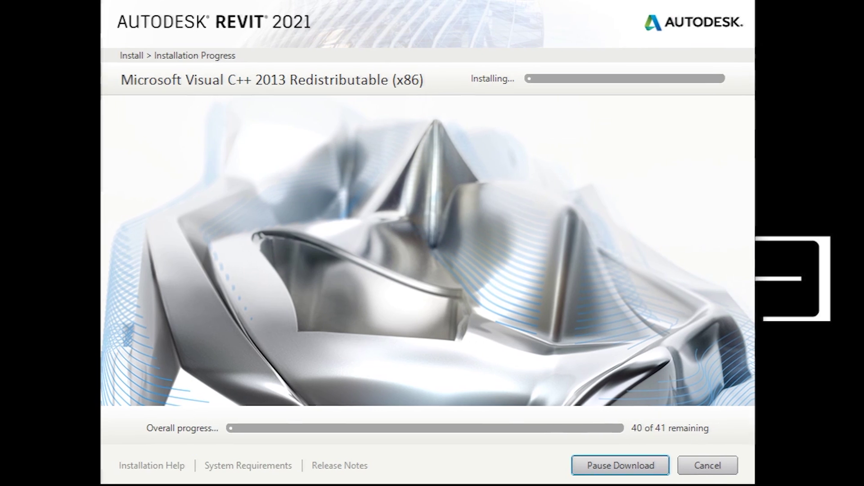